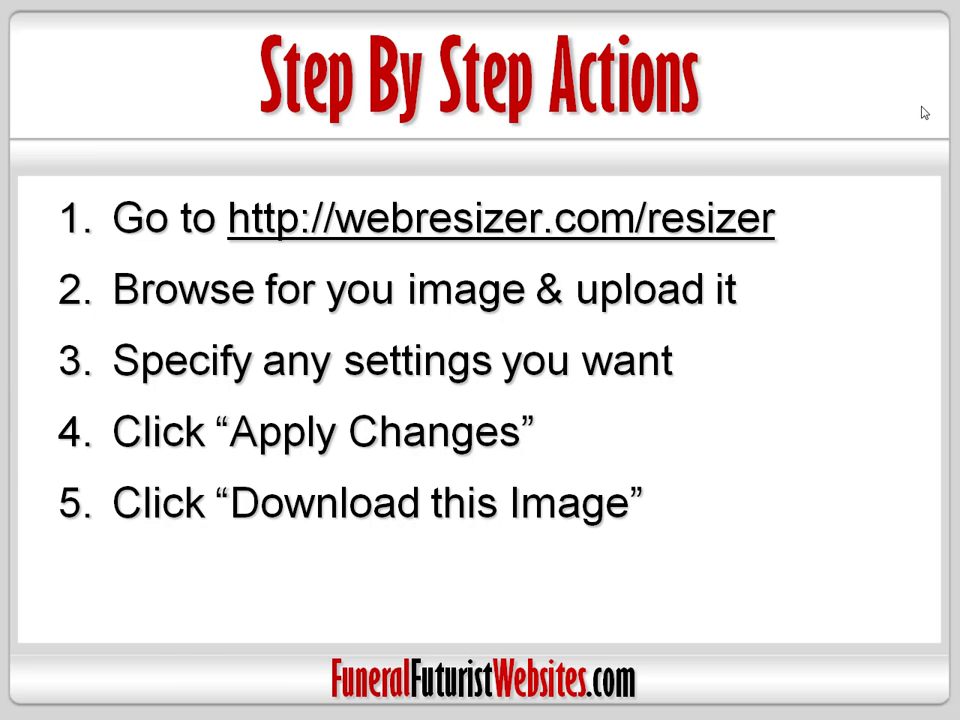
- Exit the slideshow to reveal Firefox on the webresizer.com homepage
key("alt+Tab")
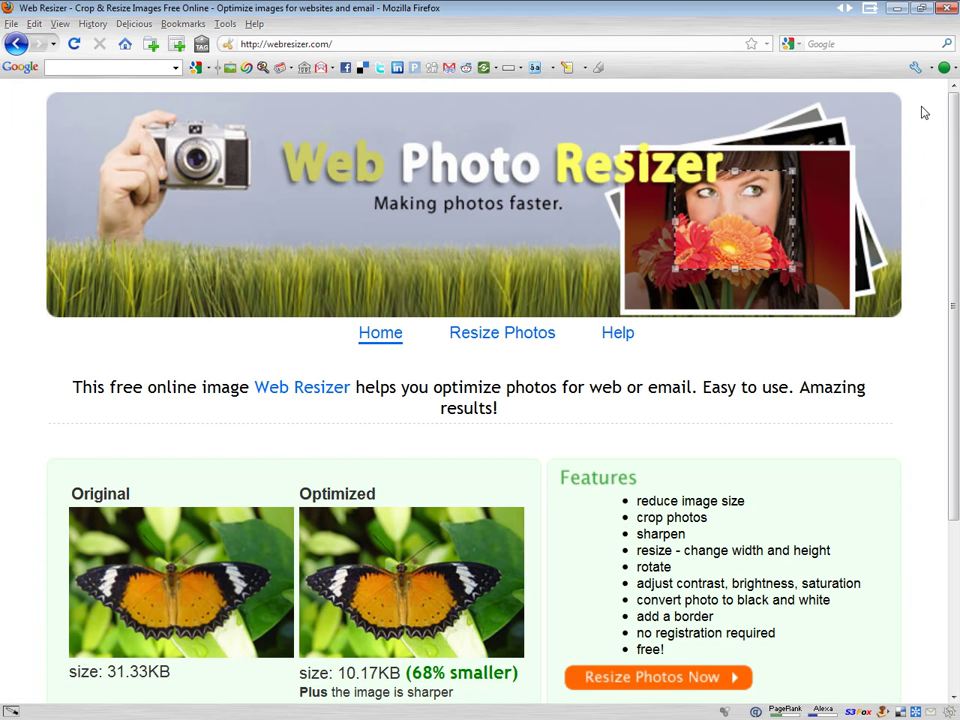
left_click_drag(953, 121, 948, 226)
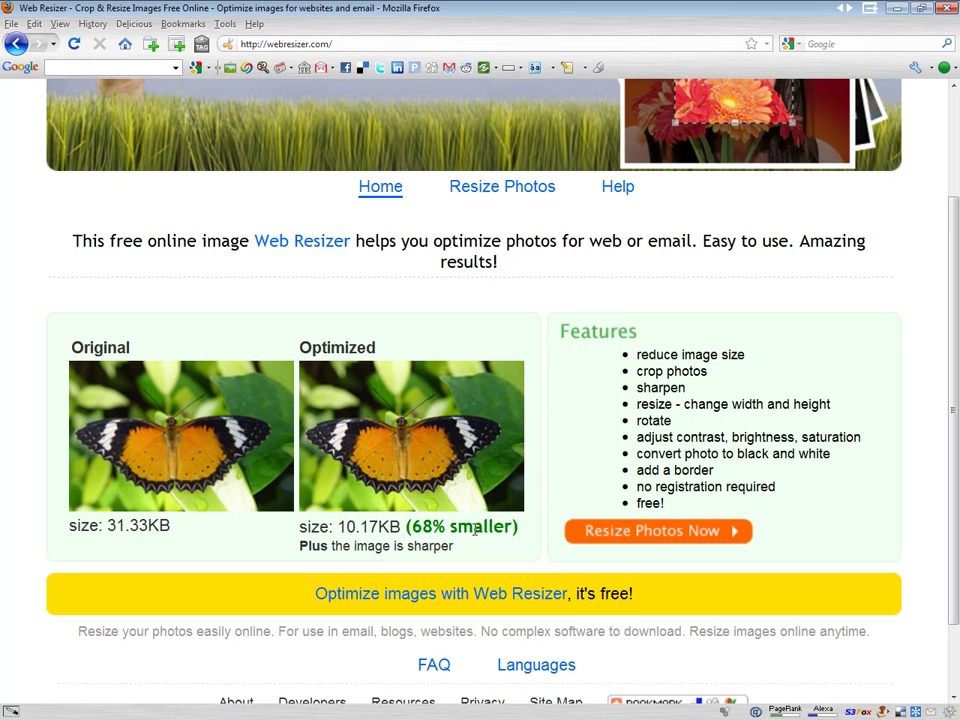
- Go to Resize Photos, then choose and upload the portrait JPG file
left_click(677, 536)
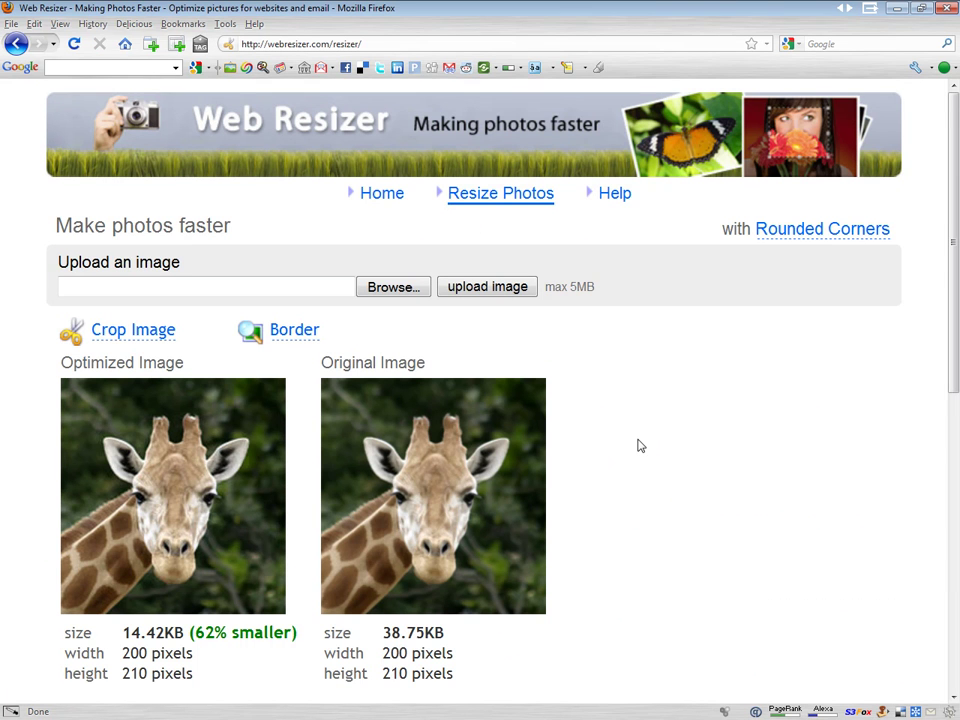
scroll(640, 445, "down", 1)
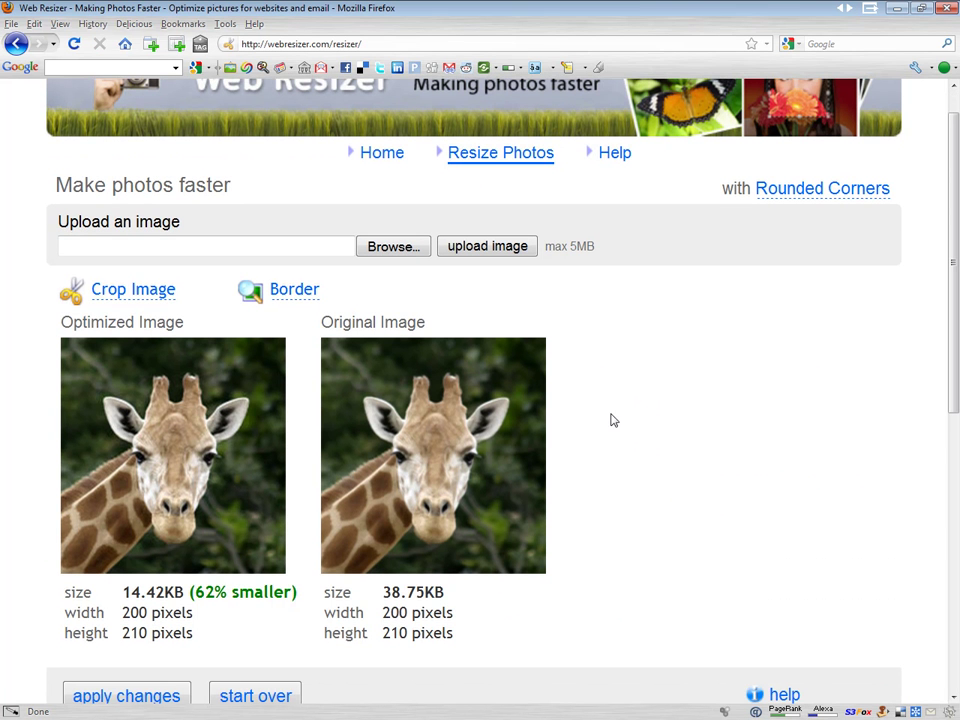
left_click(311, 245)
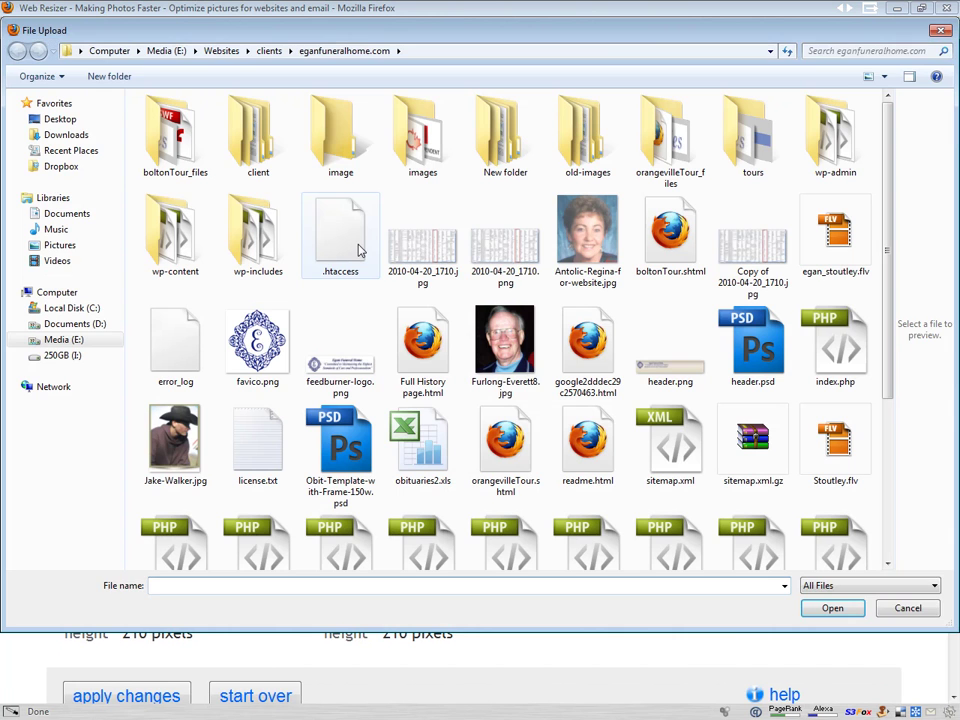
left_click(603, 240)
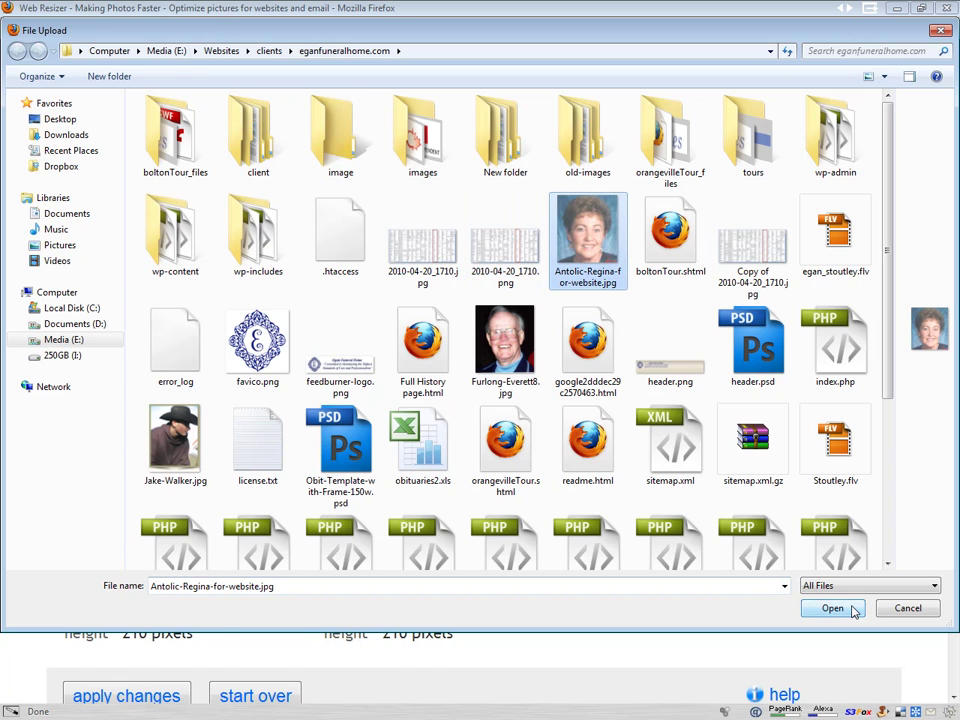
left_click(849, 611)
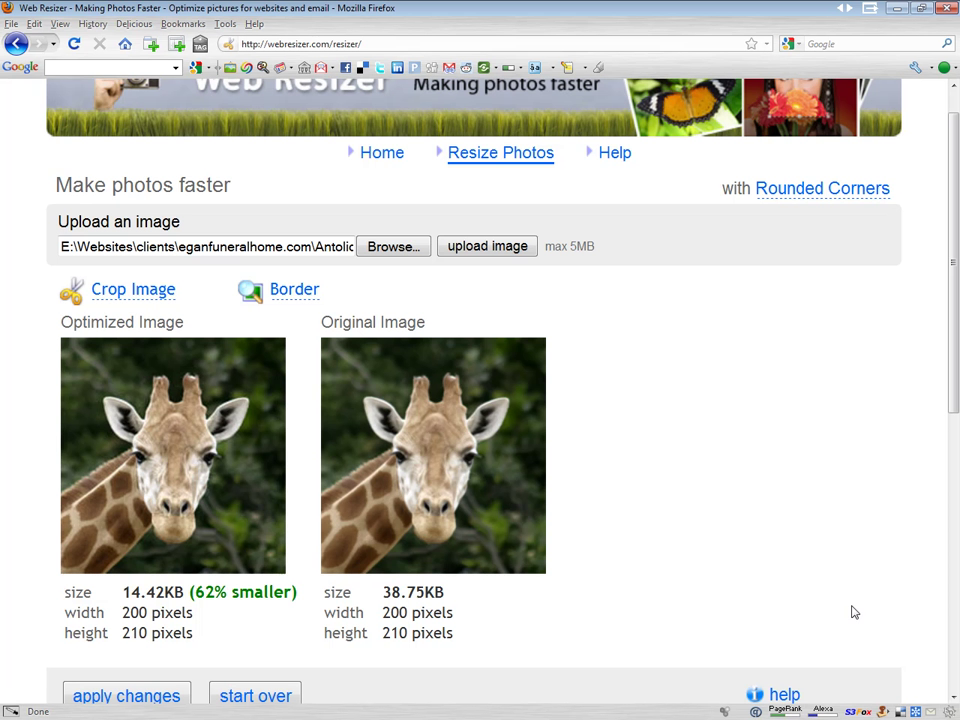
left_click(501, 251)
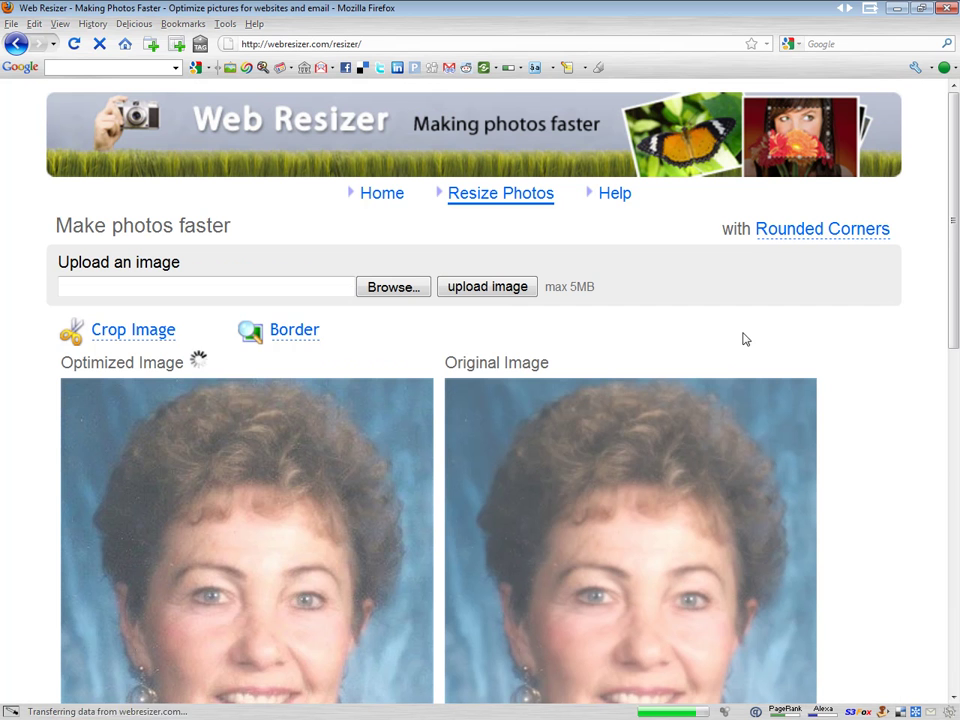
- Change the new width from 331 to 150 pixels and apply, giving 150×170
left_click_drag(955, 272, 940, 392)
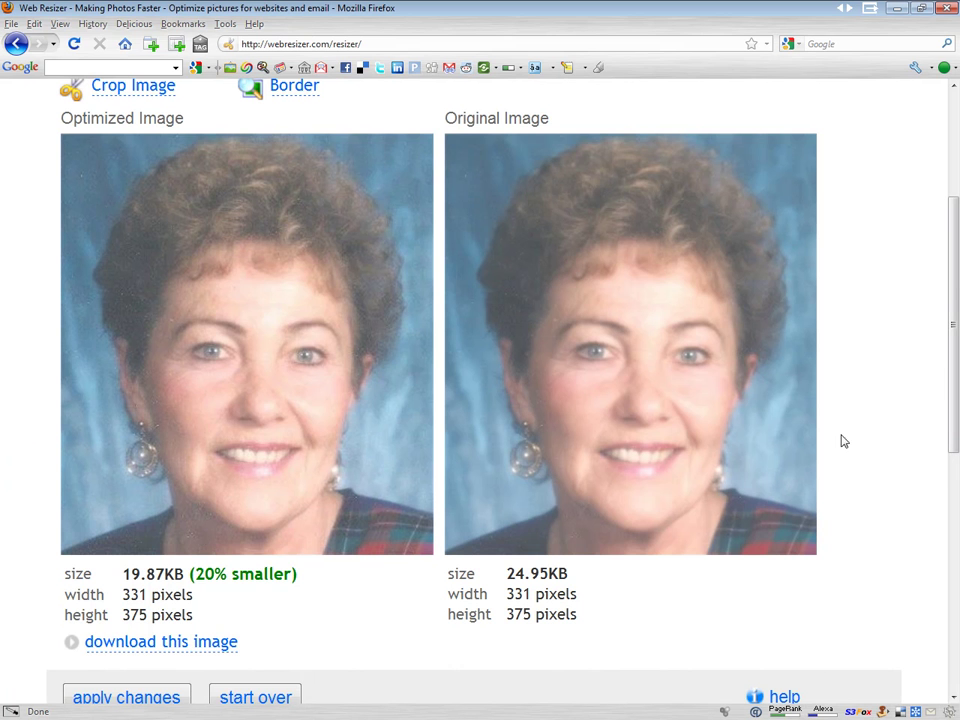
left_click_drag(954, 325, 953, 450)
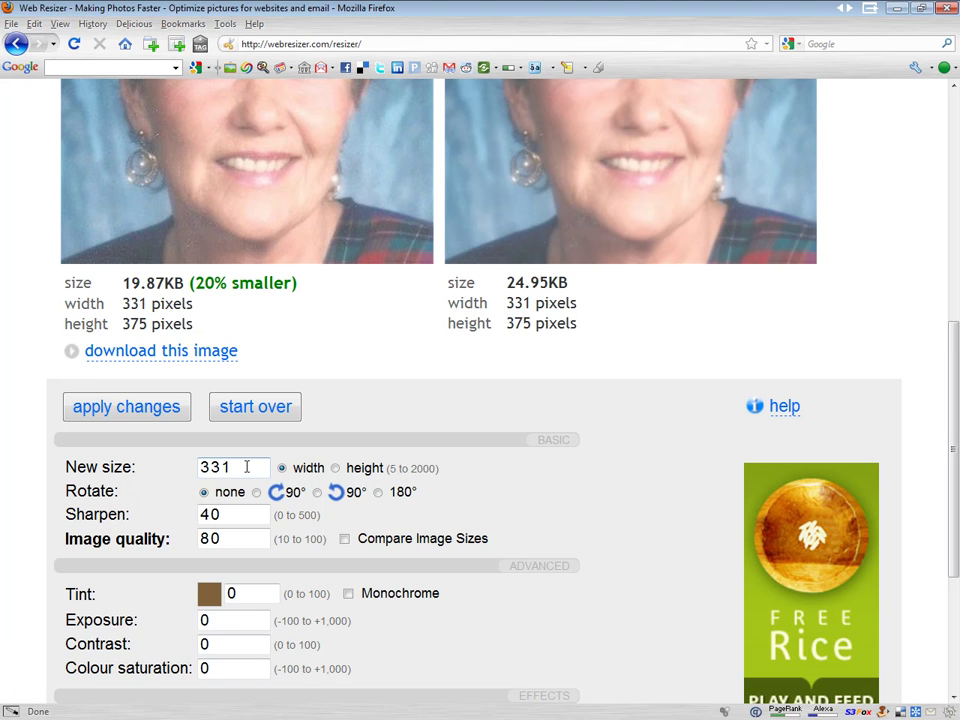
left_click_drag(246, 467, 179, 468)
type("150")
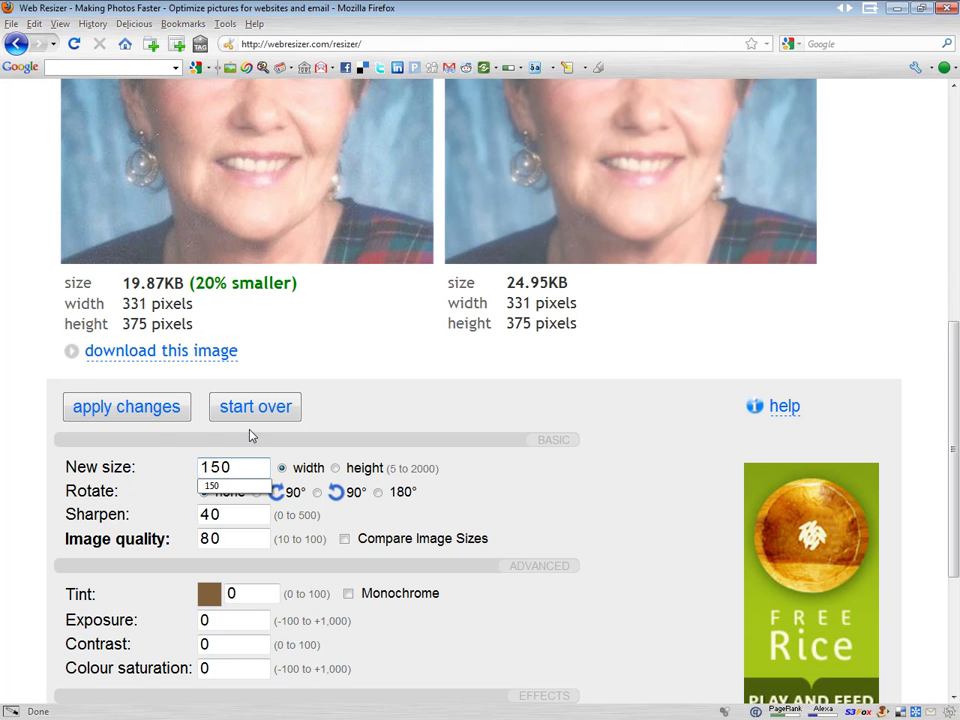
left_click(130, 407)
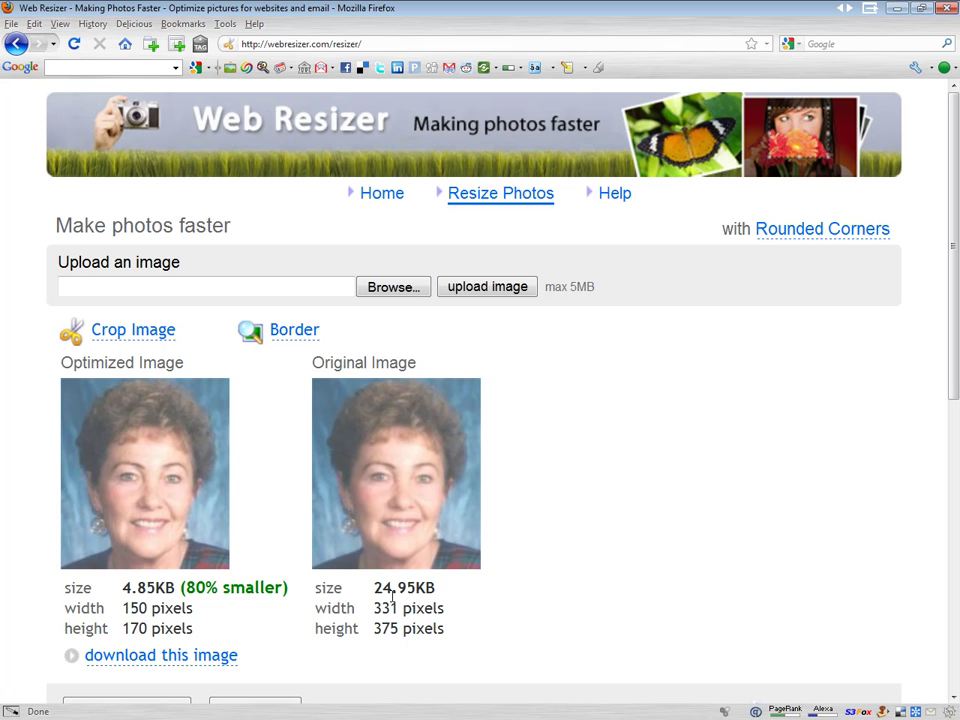
- Turn on Monochrome and apply it so the photo becomes black and white
scroll(539, 572, "down", 3)
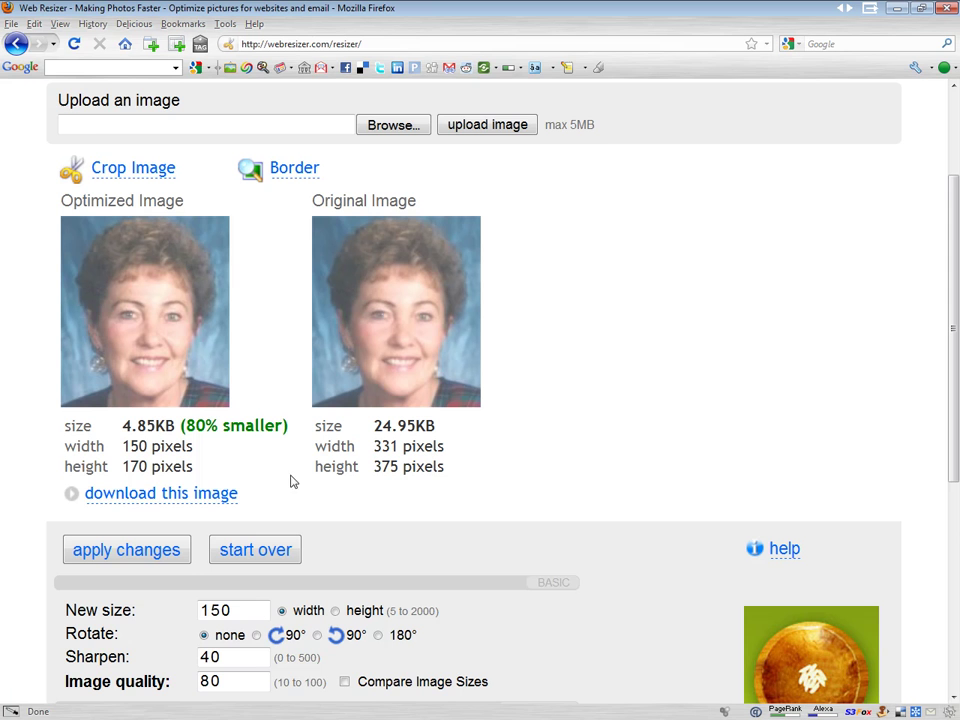
scroll(540, 516, "down", 1)
scroll(565, 513, "down", 1)
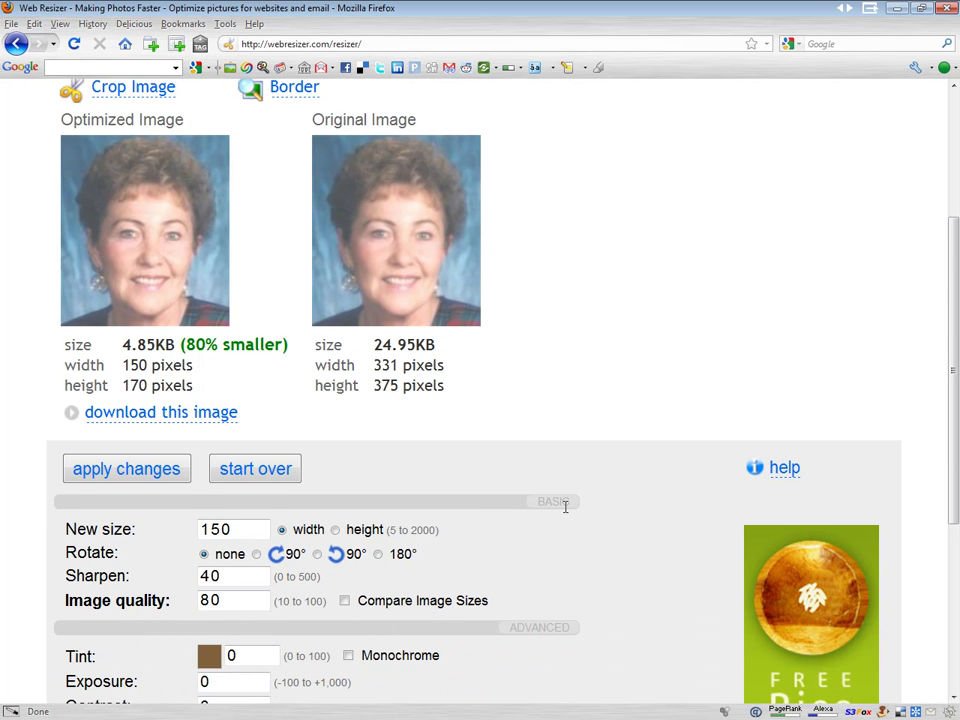
scroll(568, 562, "down", 1)
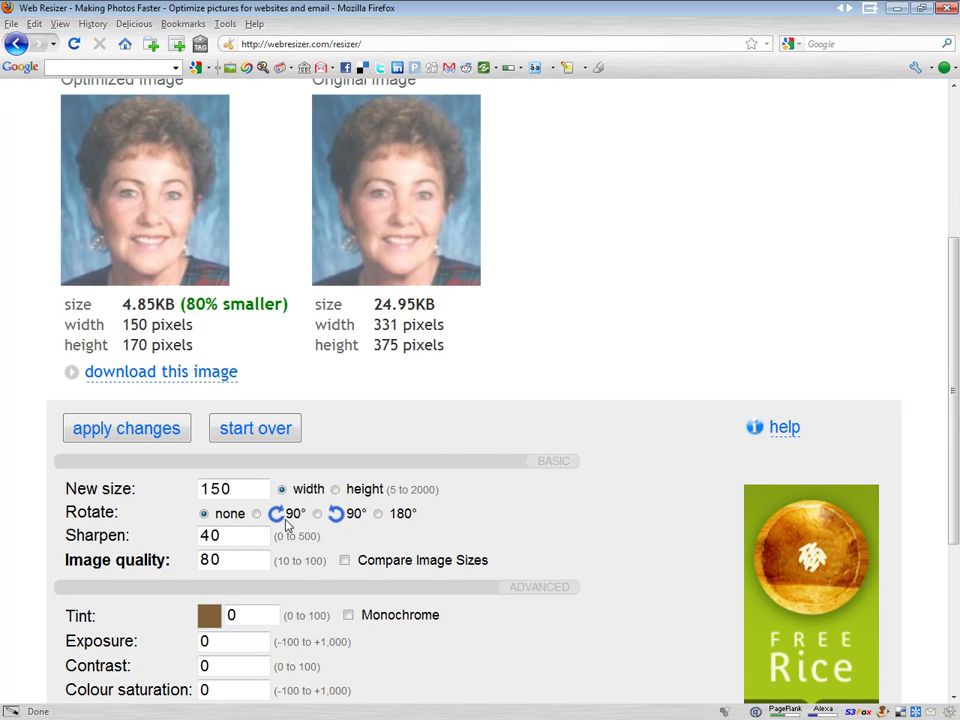
scroll(305, 530, "down", 2)
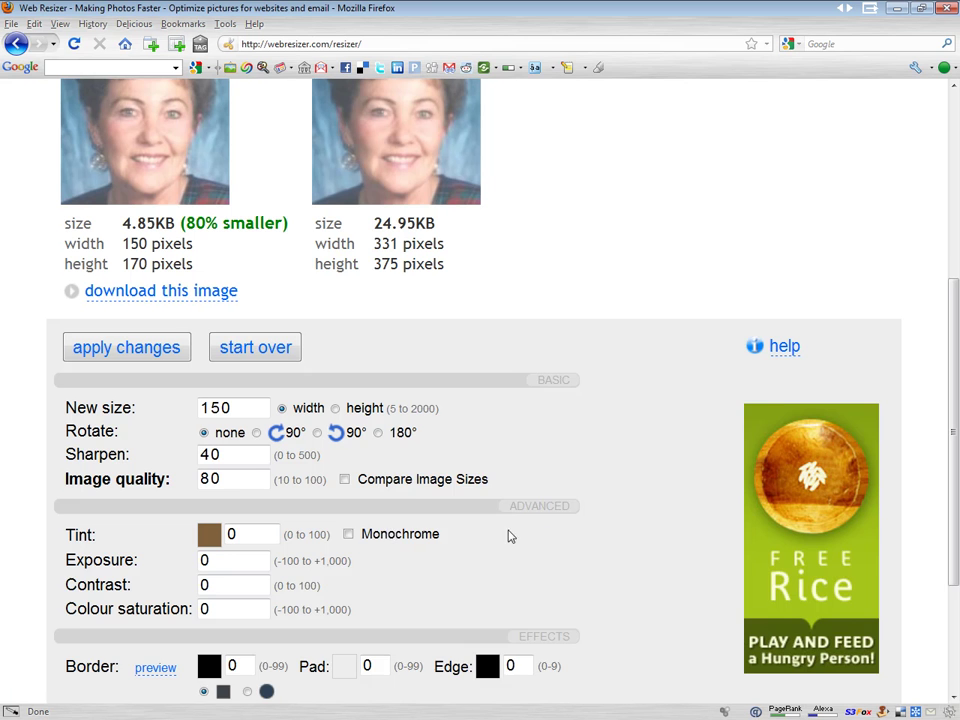
scroll(547, 540, "up", 1)
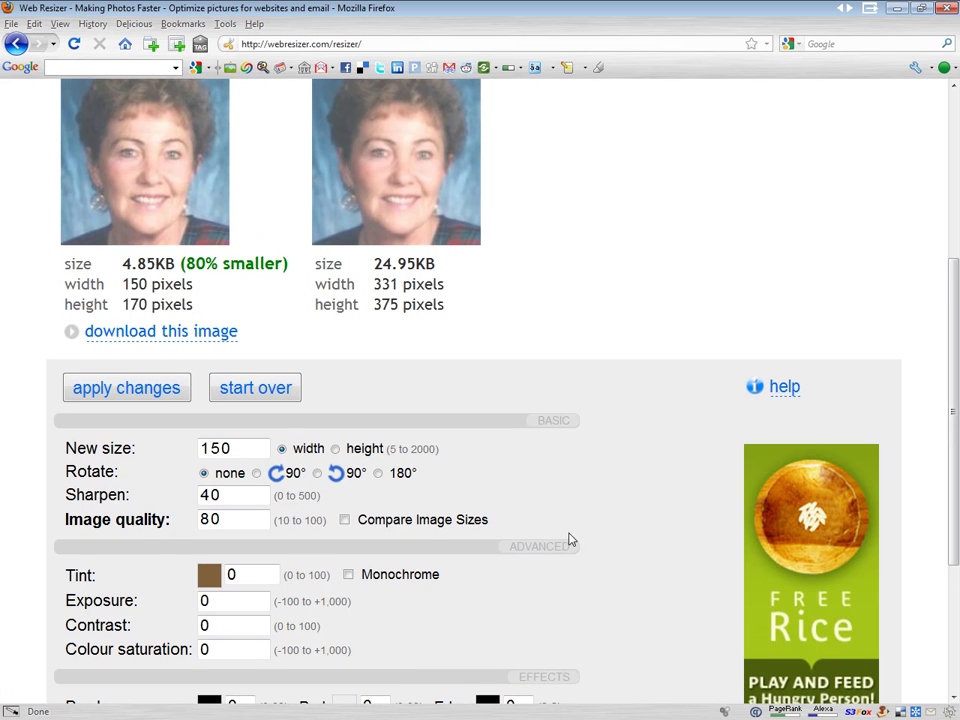
left_click(348, 576)
left_click(150, 392)
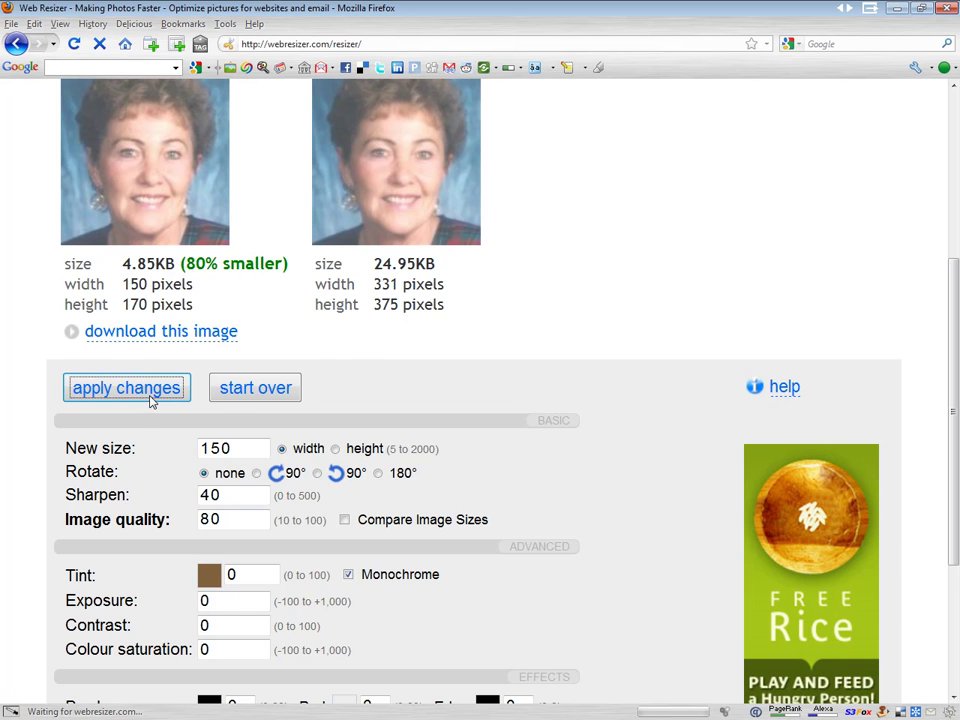
- Apply a tint of 10, then a stronger tint of 50
scroll(293, 601, "down", 6)
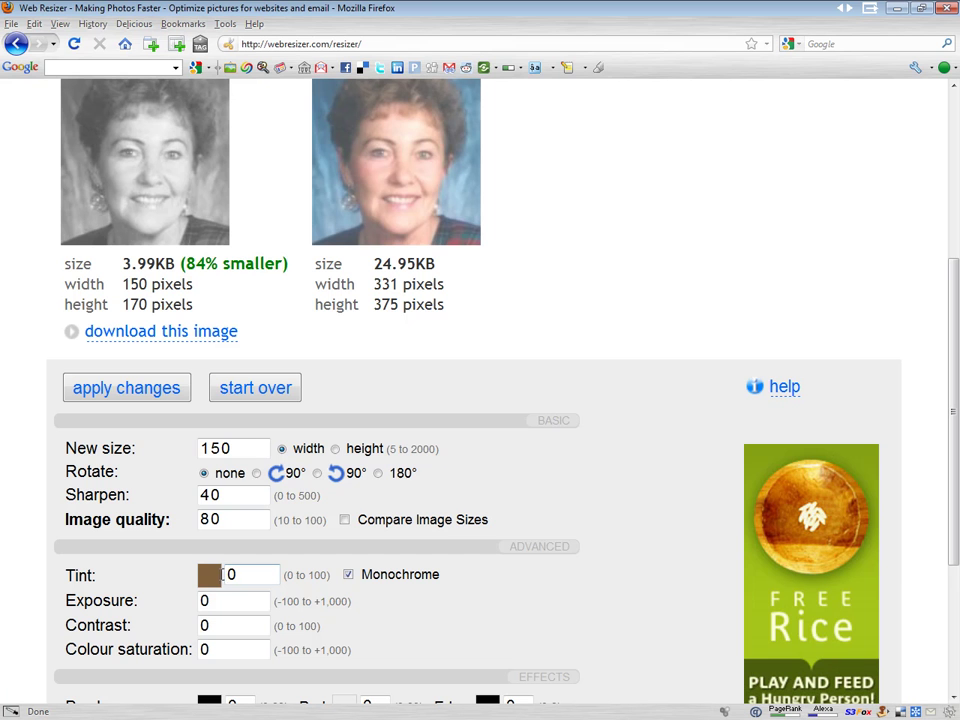
left_click(229, 575)
type("1")
left_click(135, 398)
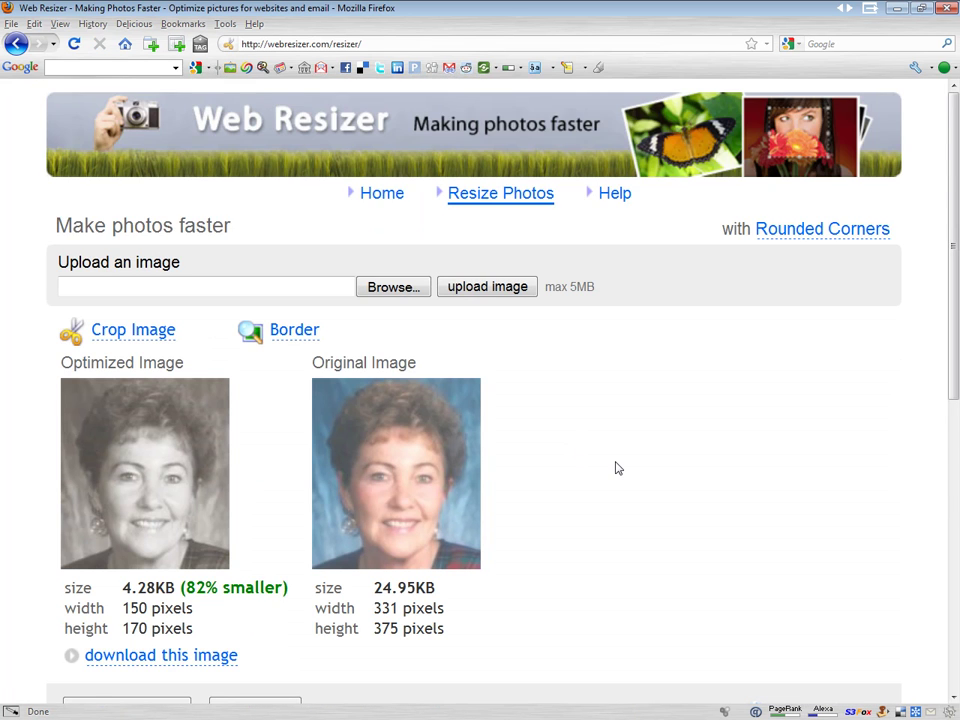
scroll(491, 514, "down", 6)
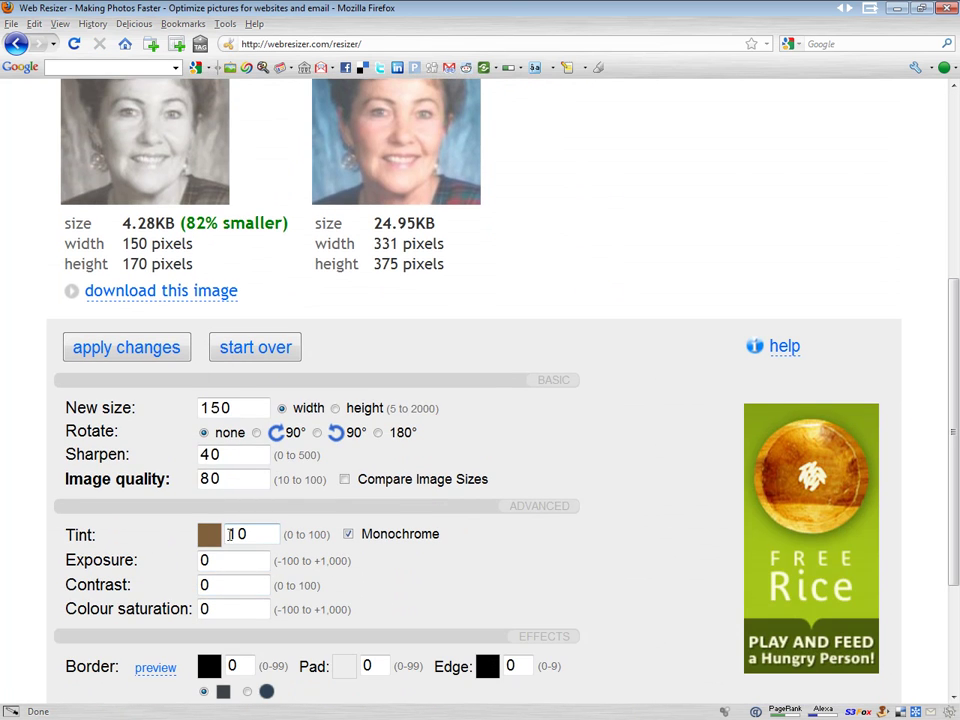
double_click(229, 535)
type("50")
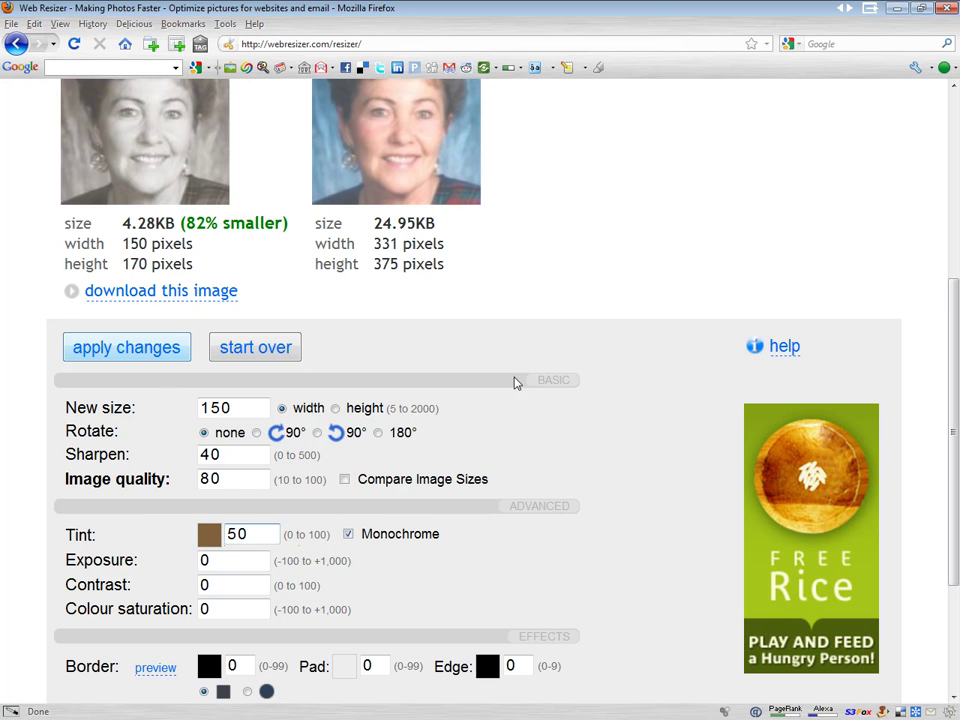
key("Return")
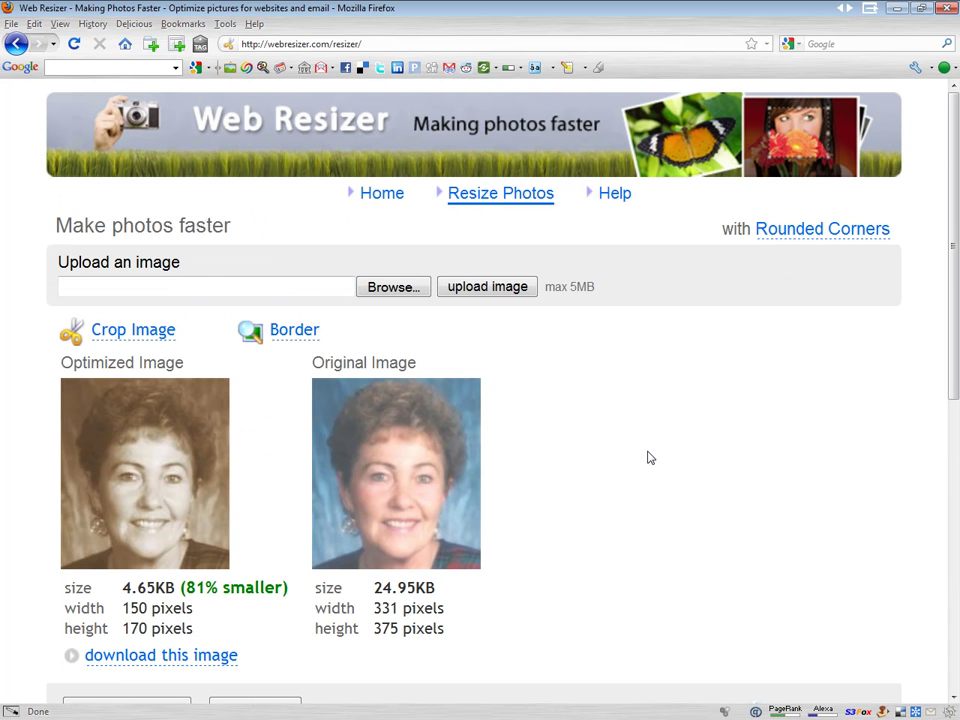
- Reset the tint to 0 and regenerate the photo in full colour
scroll(568, 501, "down", 7)
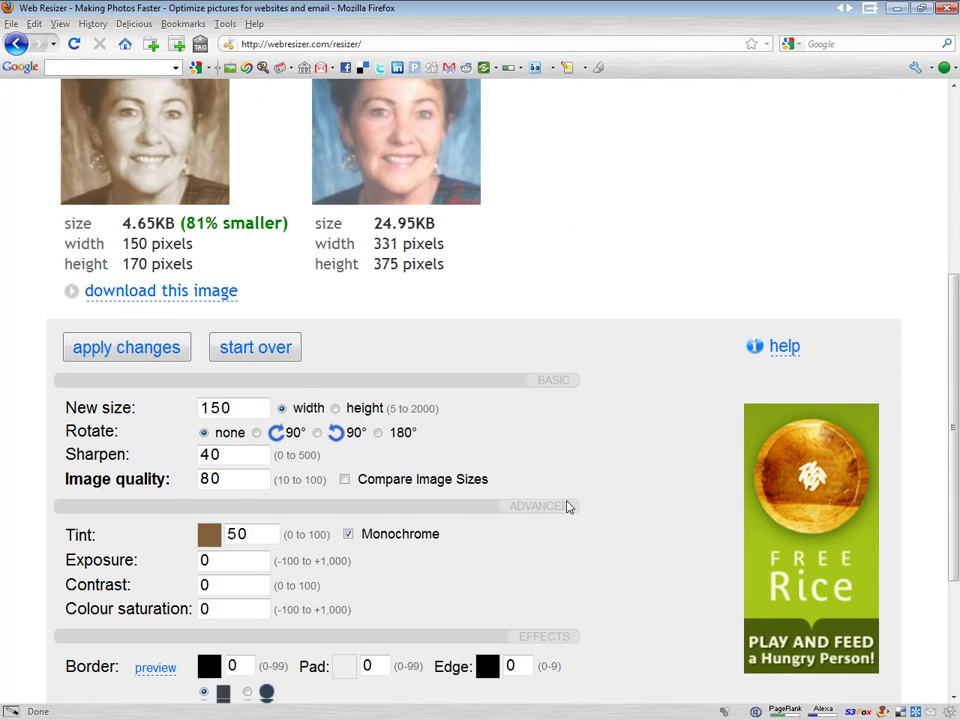
left_click_drag(236, 534, 213, 536)
key("BackSpace")
left_click(150, 350)
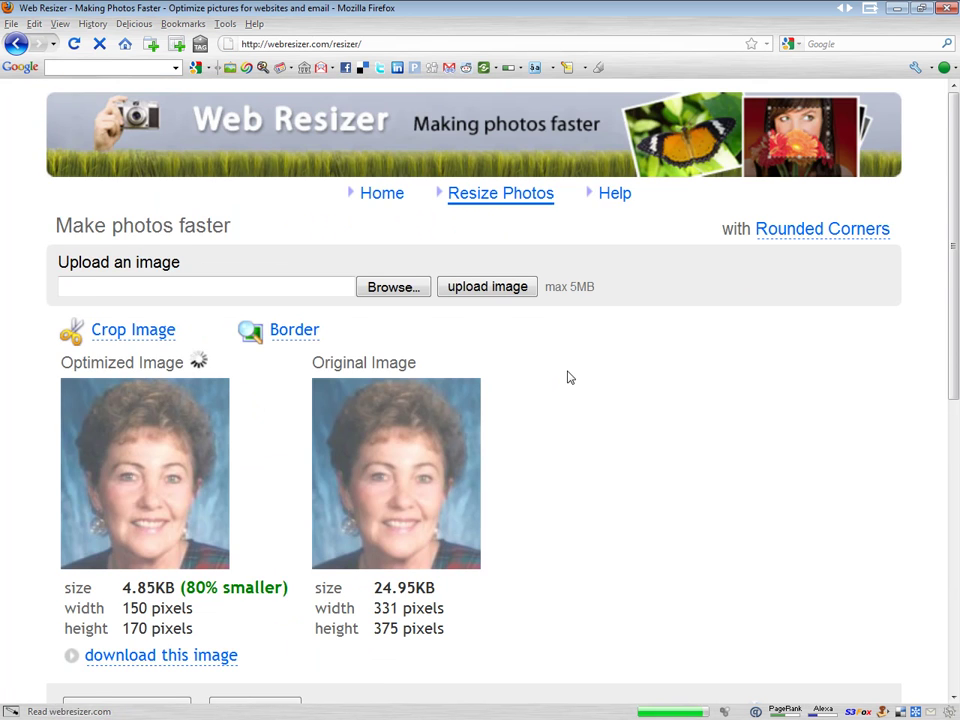
- Apply a frame with border 2, padding 10 and edge 1
scroll(262, 421, "down", 4)
scroll(260, 421, "down", 6)
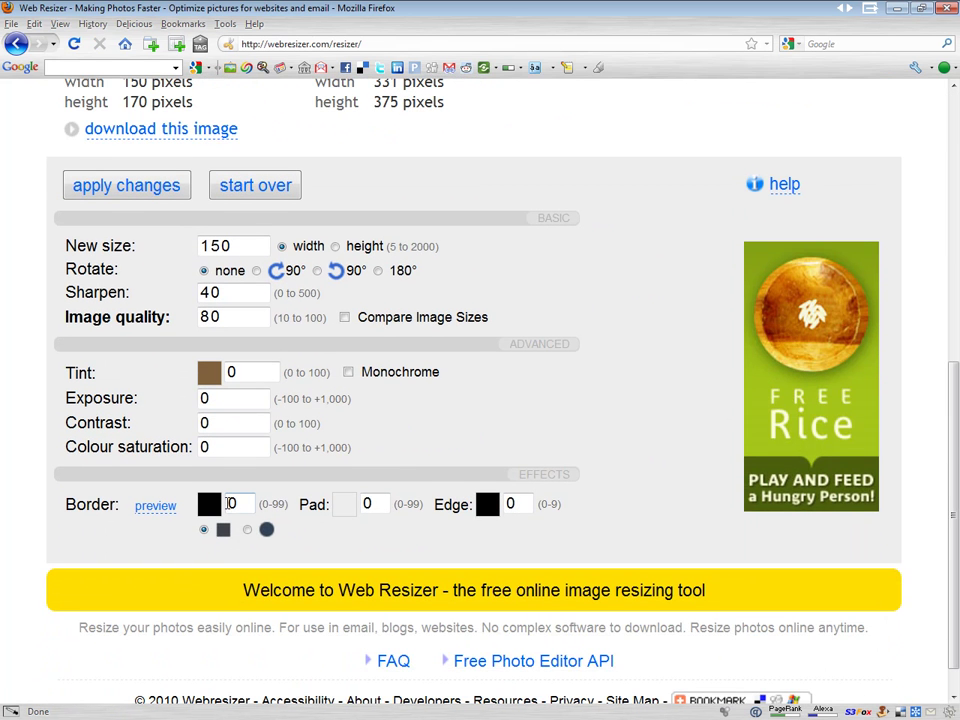
left_click(229, 503)
double_click(231, 503)
type("2")
left_click(366, 503)
type("1")
double_click(512, 504)
type("1")
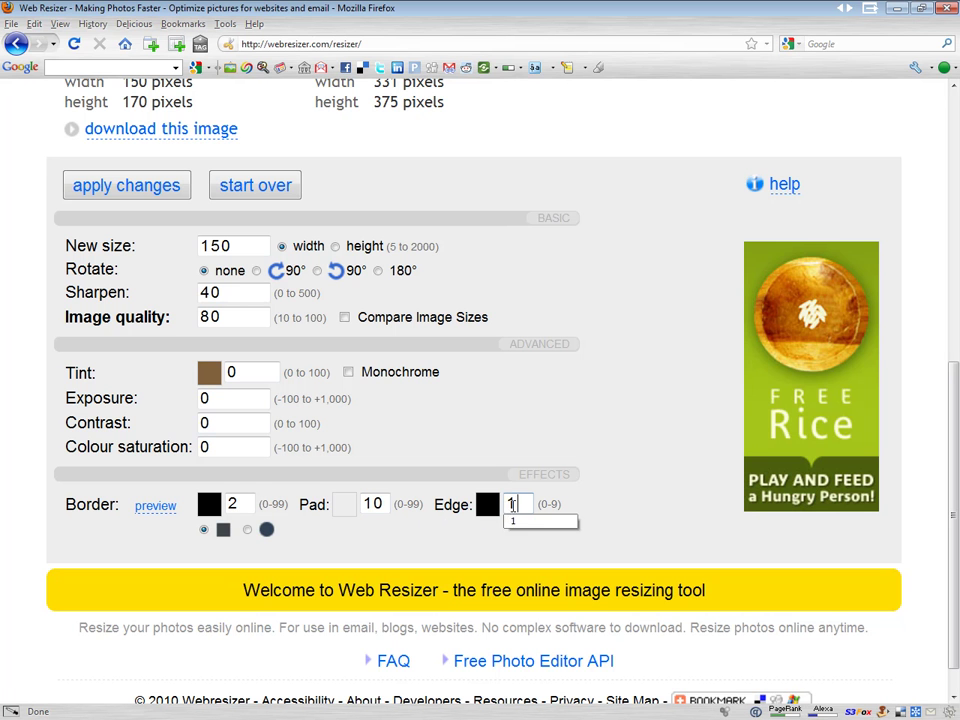
scroll(150, 280, "up", 4)
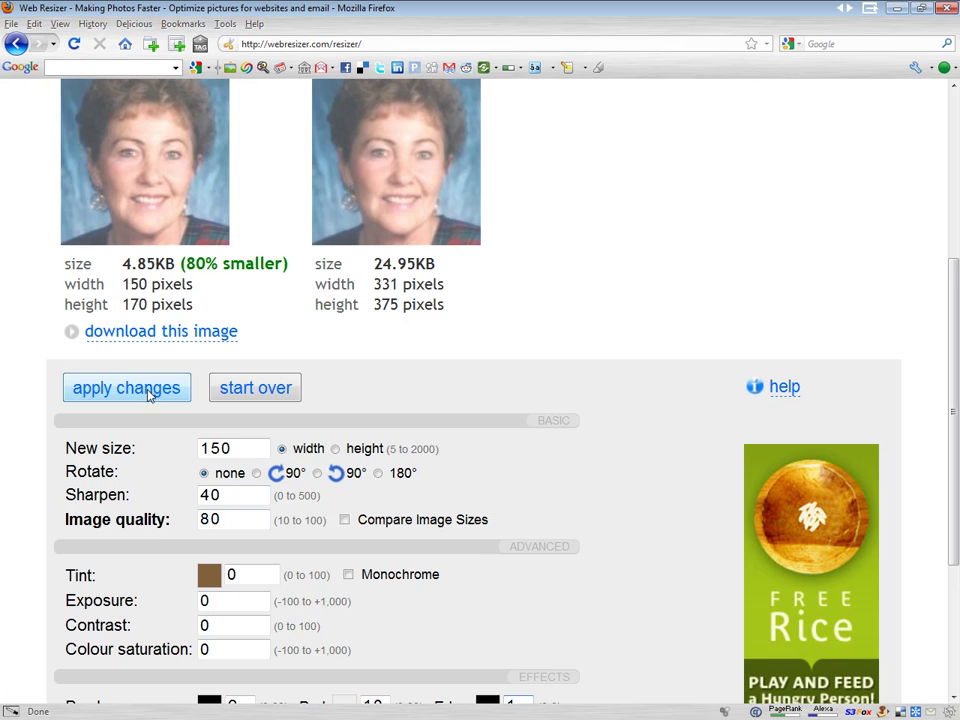
left_click(148, 395)
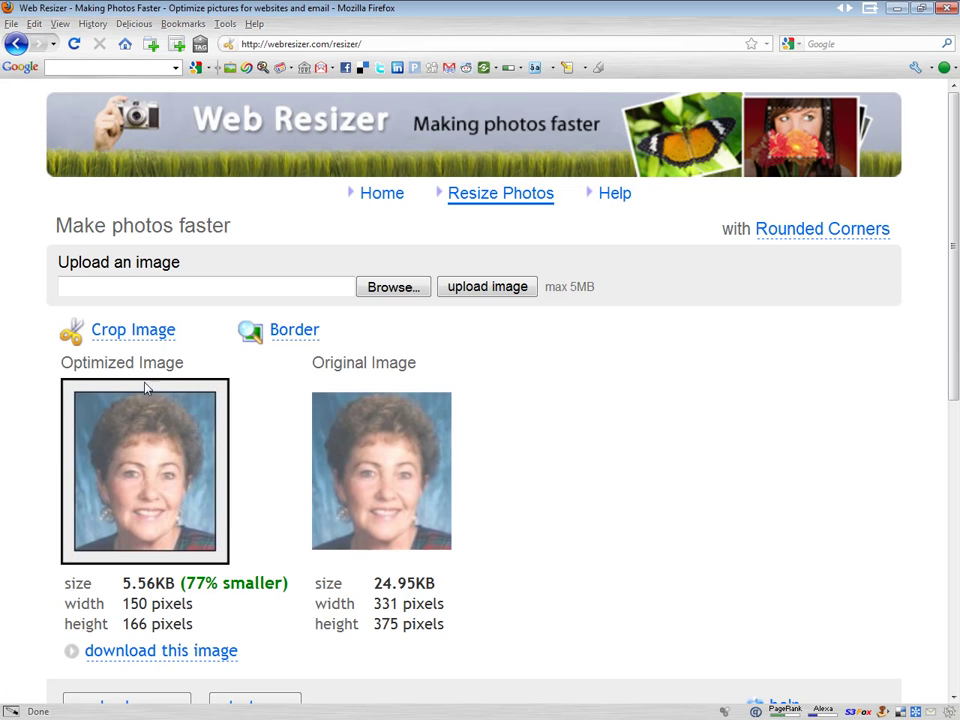
- Reset border, padding and edge to 0 and regenerate the borderless photo
scroll(255, 499, "down", 5)
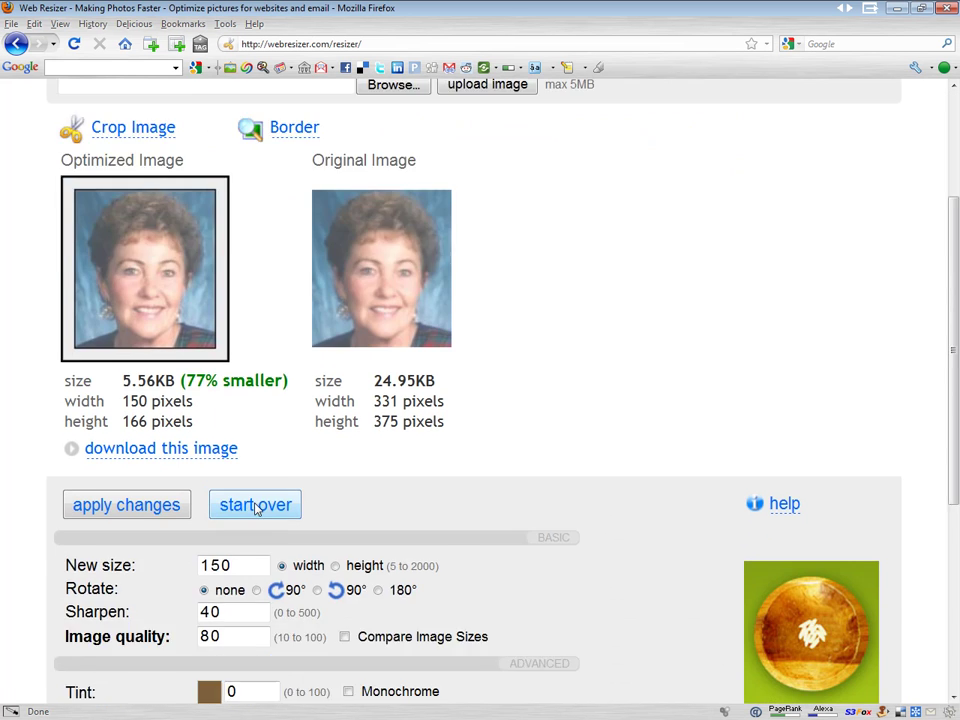
scroll(255, 513, "down", 1)
double_click(233, 540)
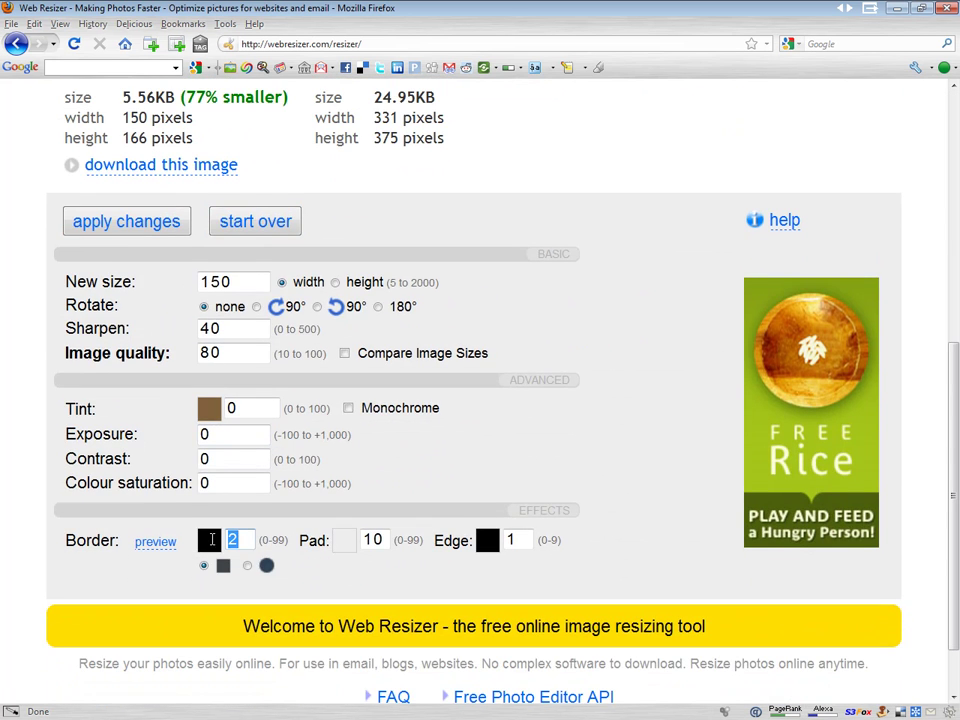
type("0")
double_click(367, 540)
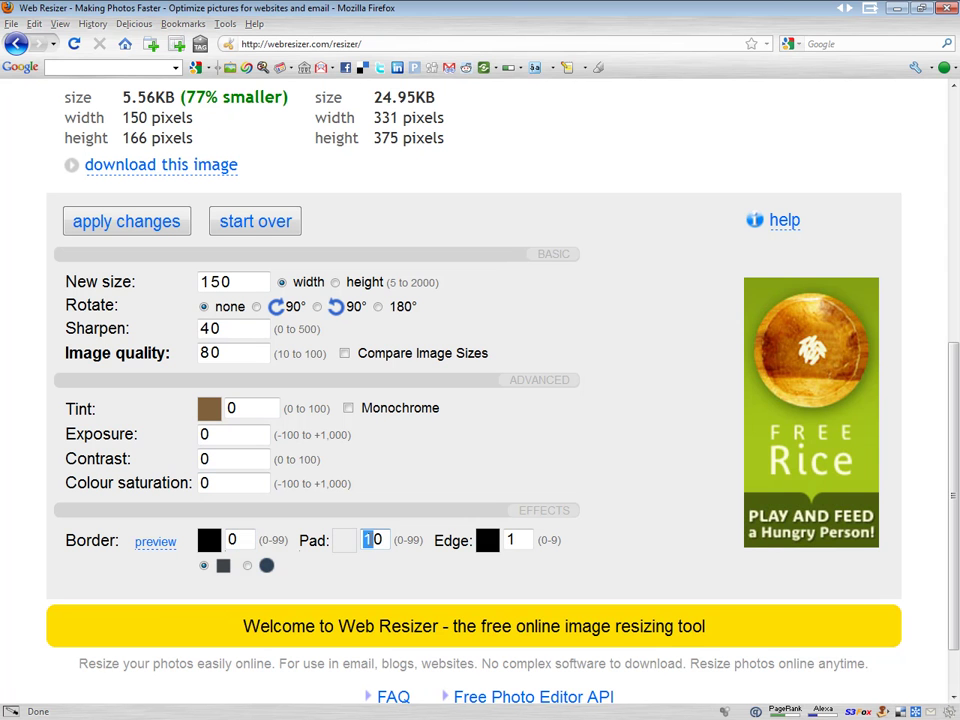
double_click(378, 540)
type("0")
key("Tab")
type("0")
scroll(430, 543, "up", 5)
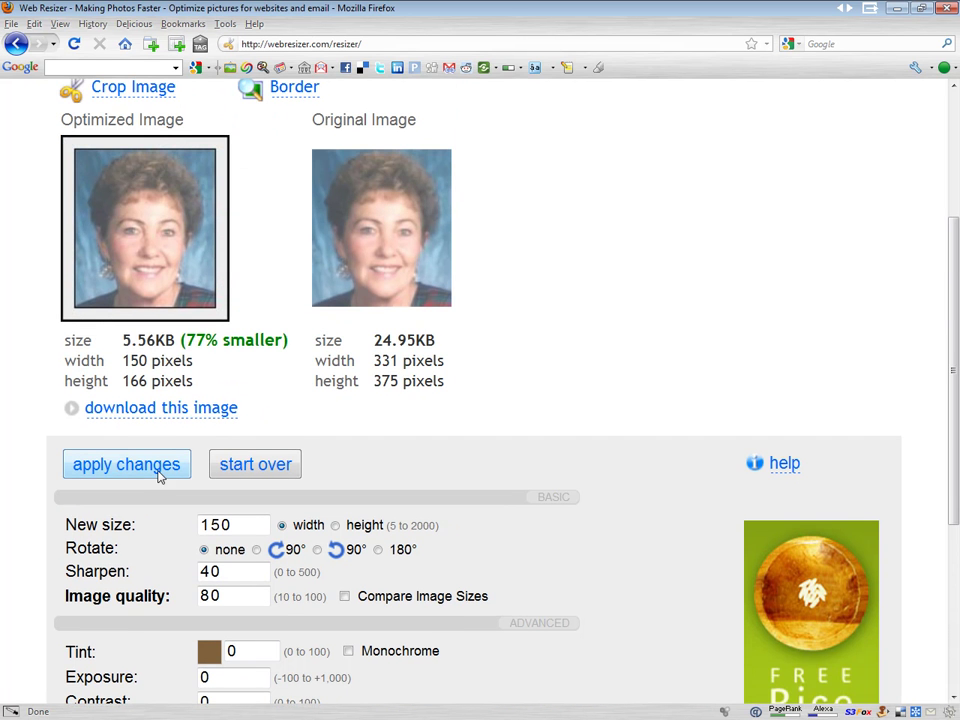
left_click(140, 465)
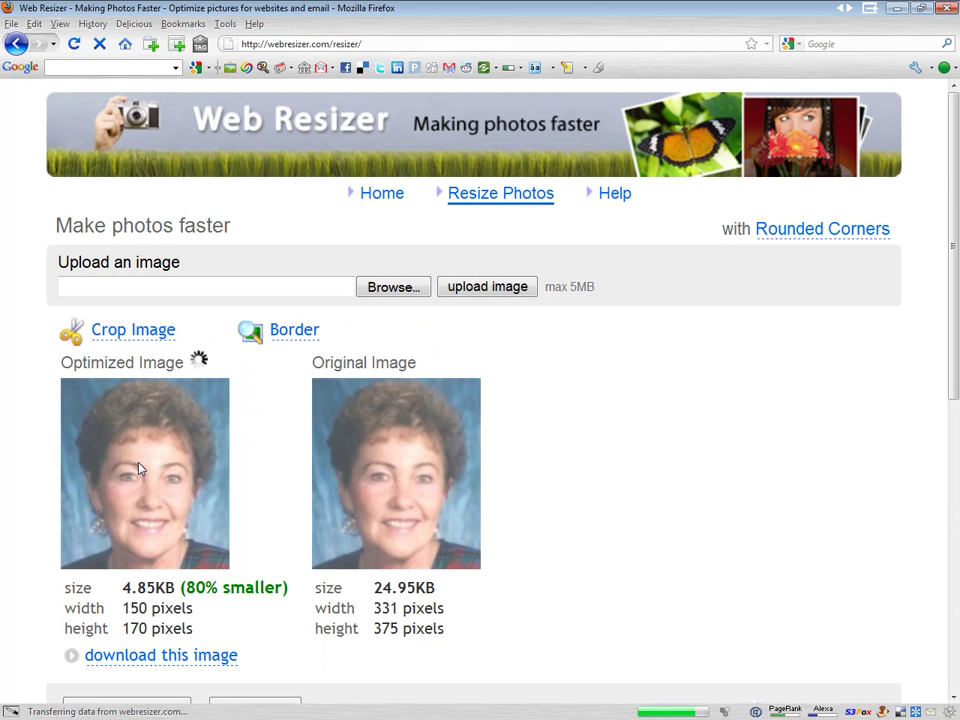
- Download the optimized 150×170 portrait, choosing Save File in Firefox
scroll(280, 488, "down", 4)
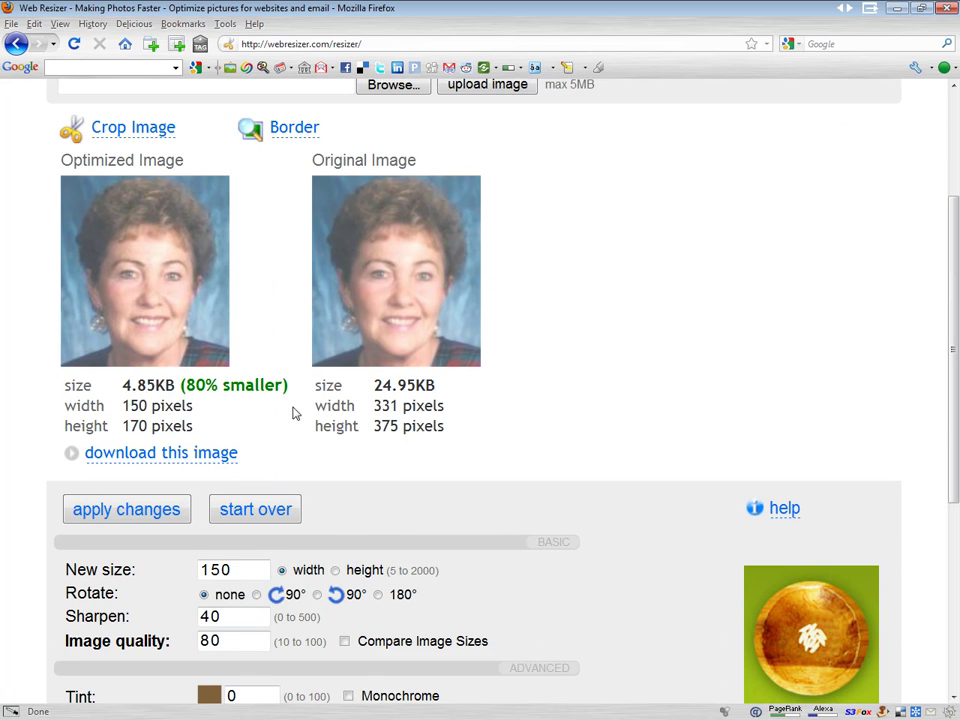
scroll(190, 293, "down", 3)
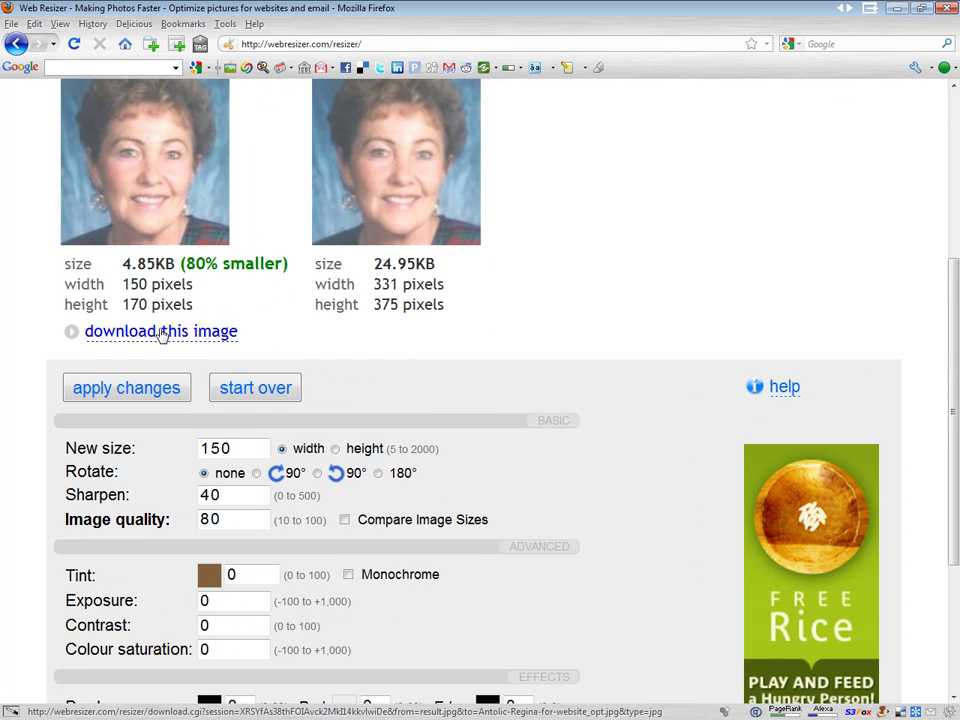
left_click(160, 333)
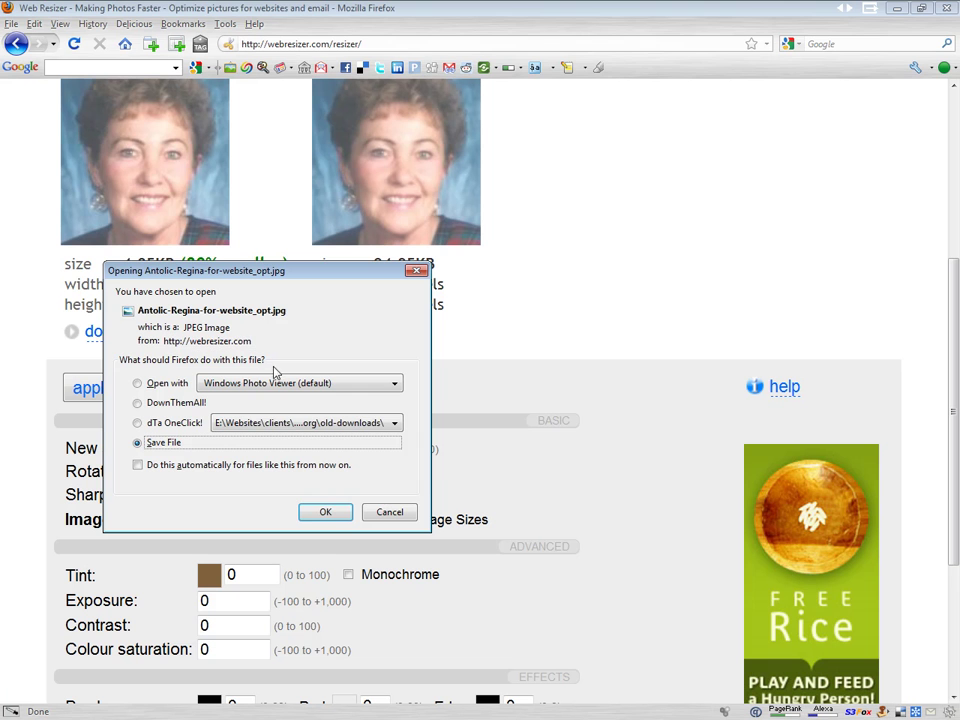
left_click(328, 512)
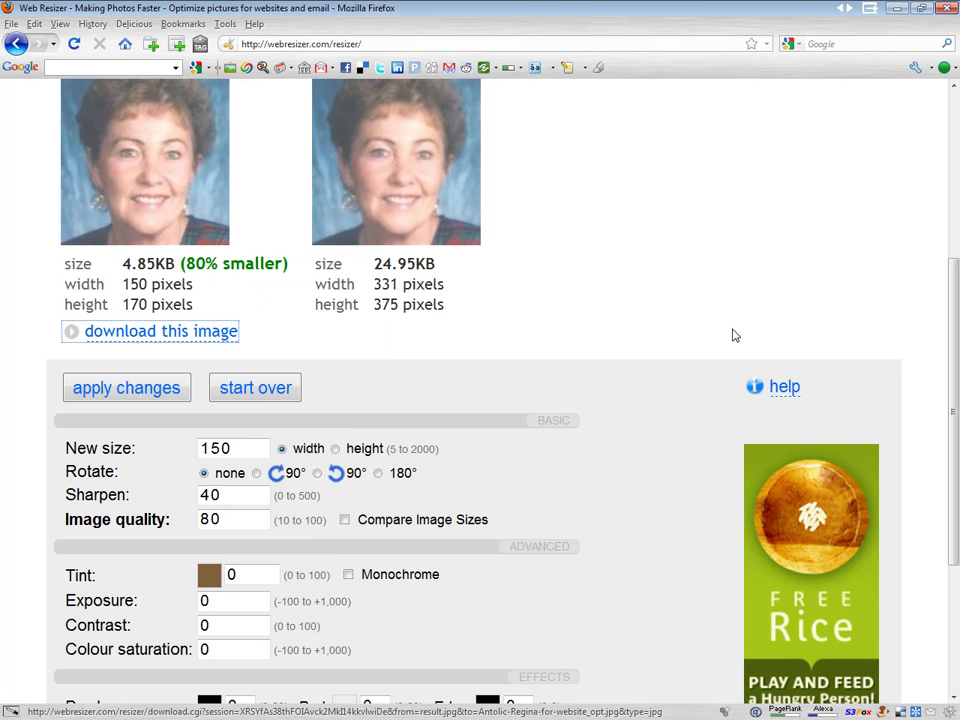